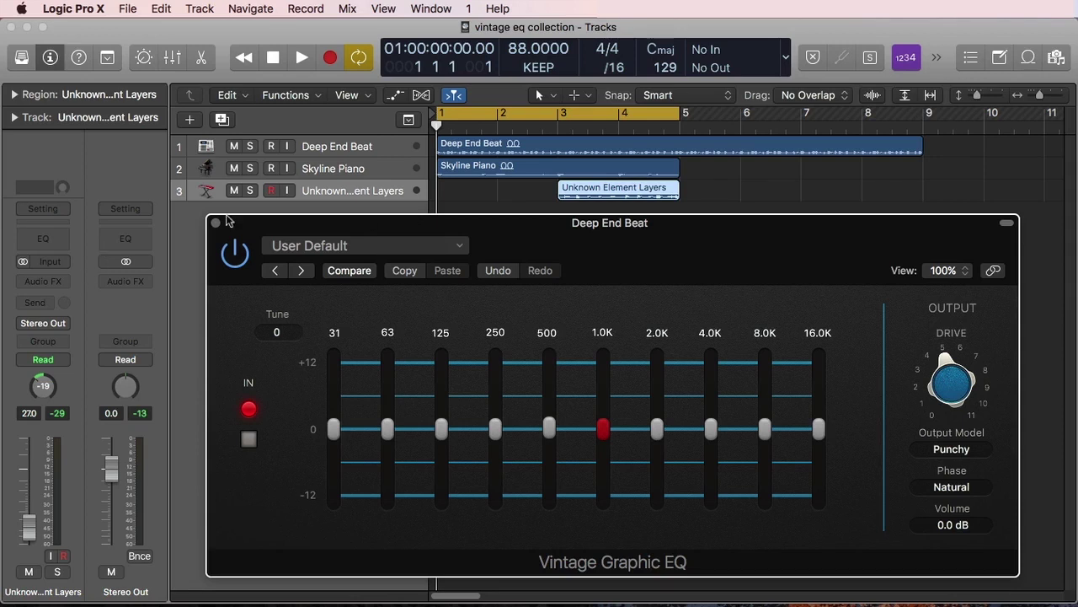
# Select the Deep End Beat track and bypass its Vintage Graphic EQ
pyautogui.click(361, 150)
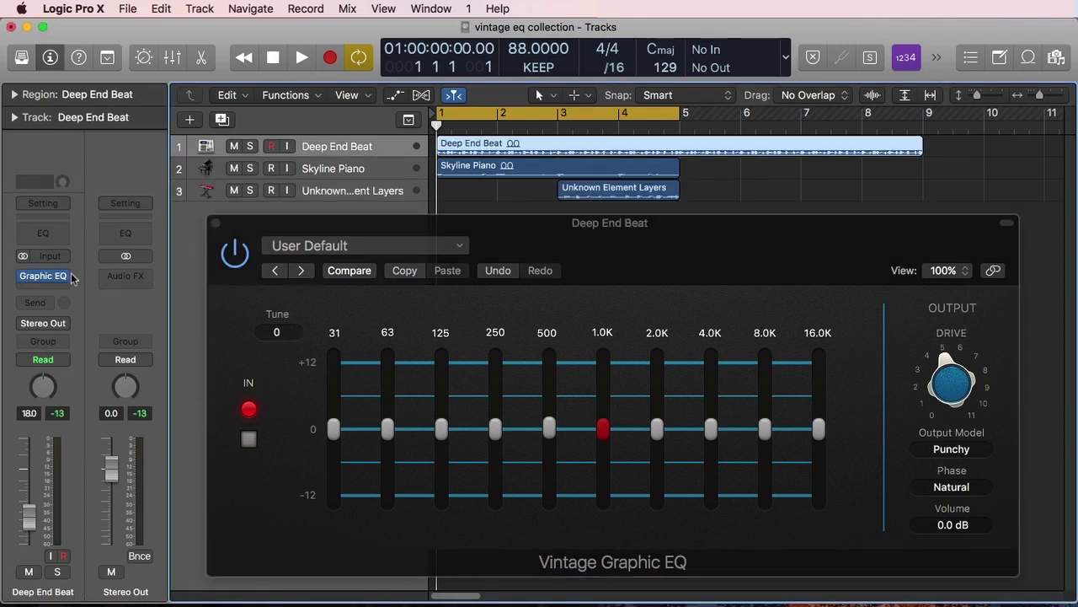
pyautogui.moveTo(67, 279)
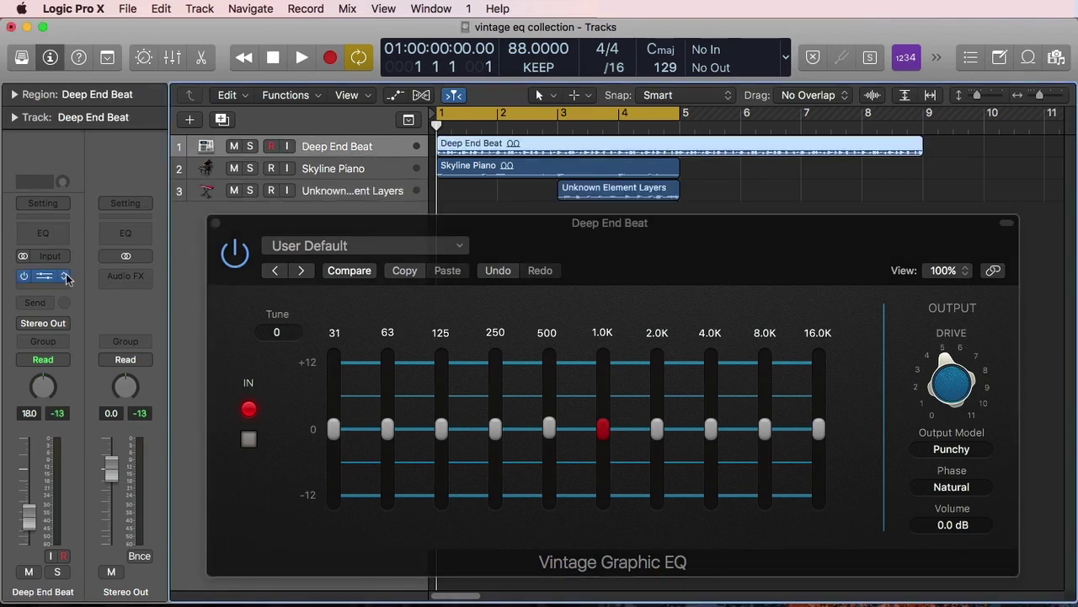
pyautogui.click(24, 275)
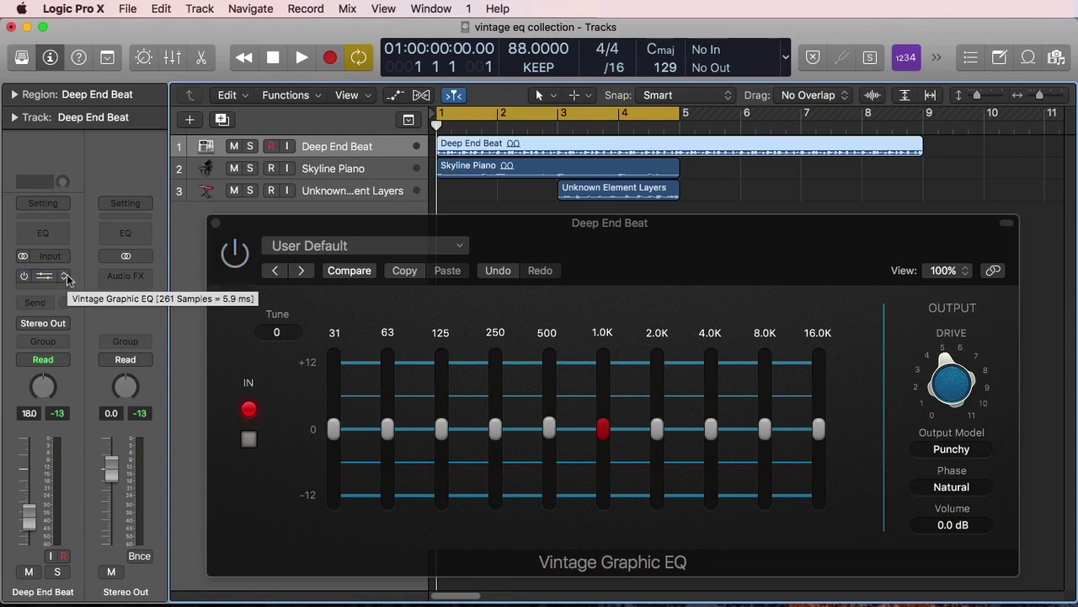
# Browse the slot's plug-in menu to EQ > Vintage EQ Collection, then close it unchanged
pyautogui.click(67, 279)
pyautogui.moveTo(67, 278)
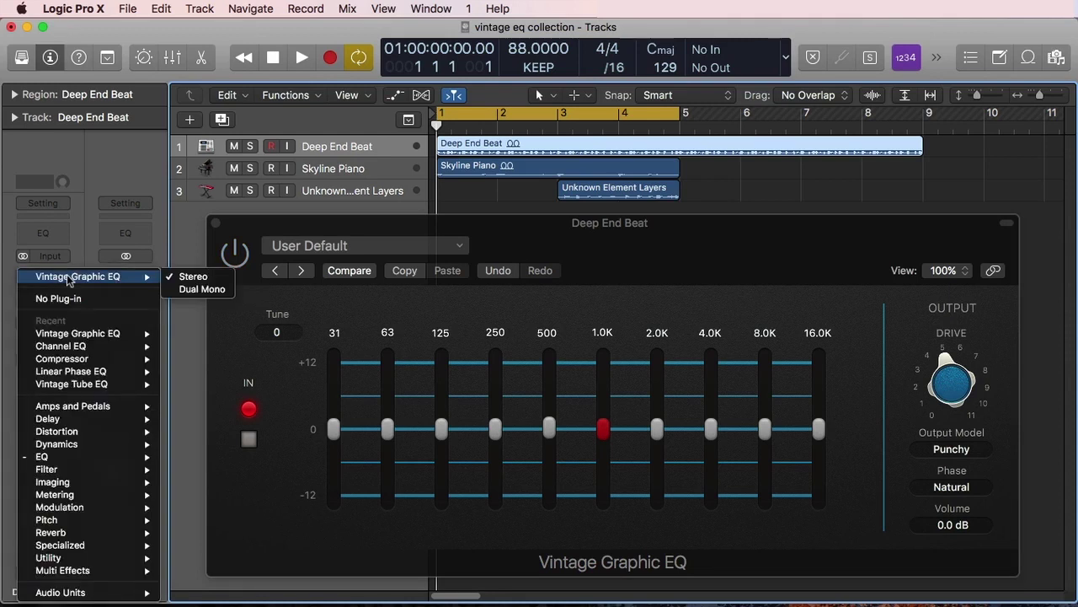
pyautogui.moveTo(71, 456)
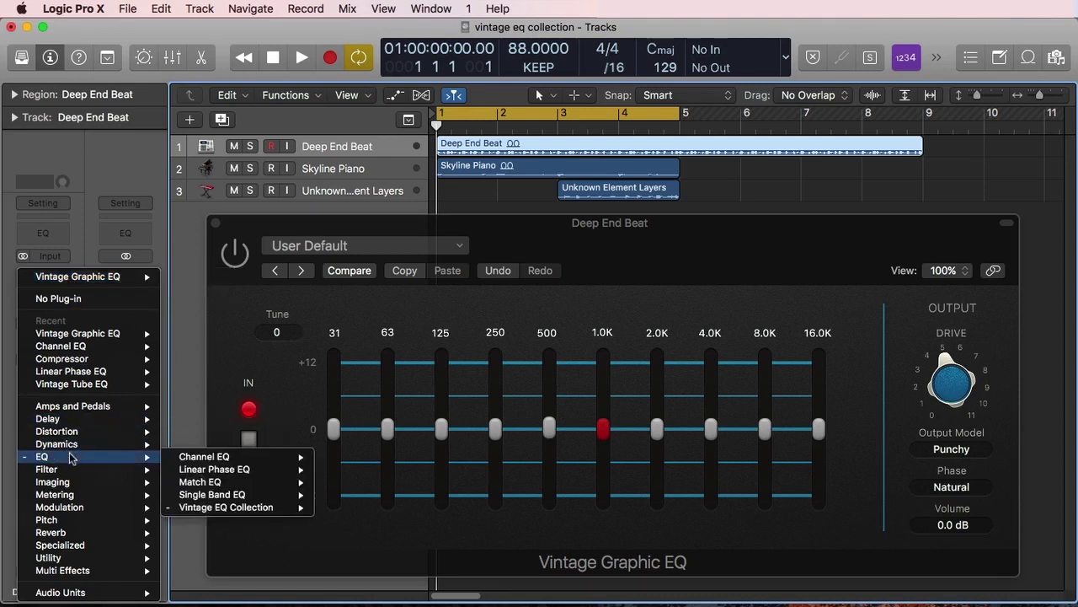
pyautogui.moveTo(278, 508)
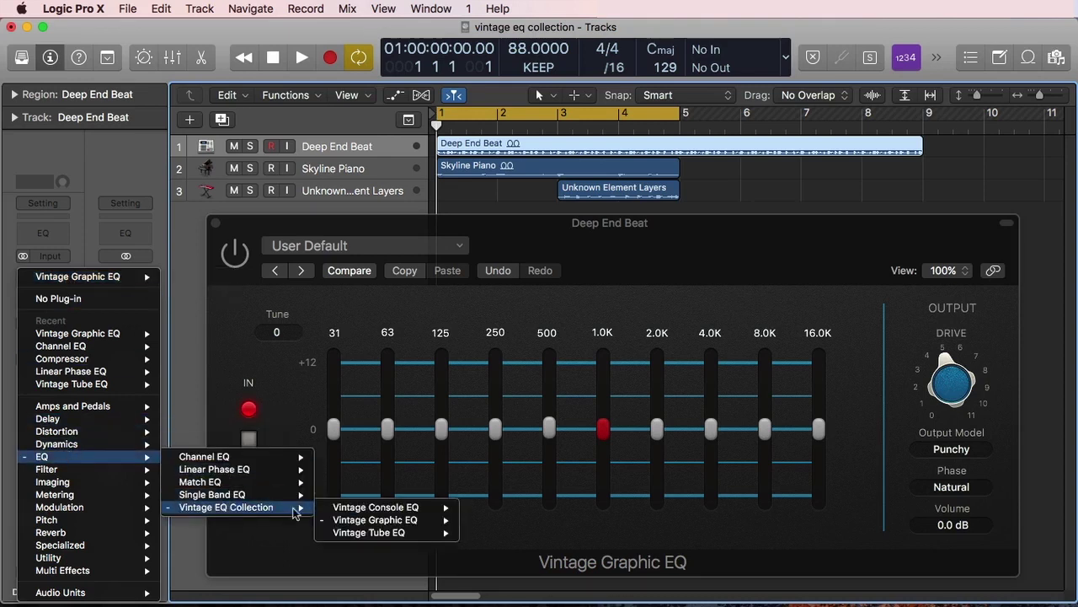
pyautogui.moveTo(388, 521)
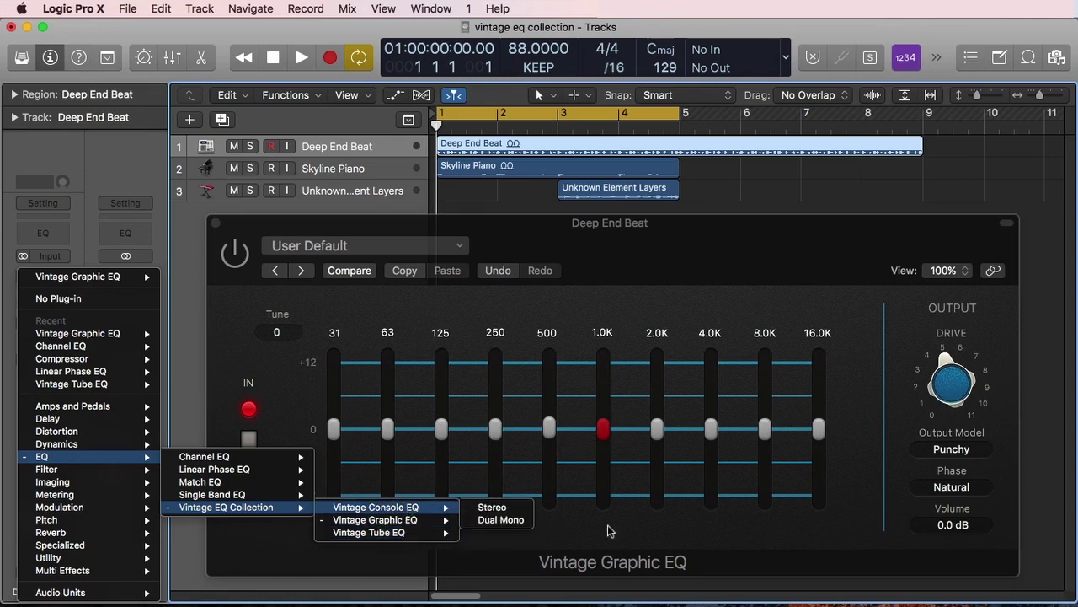
pyautogui.click(716, 529)
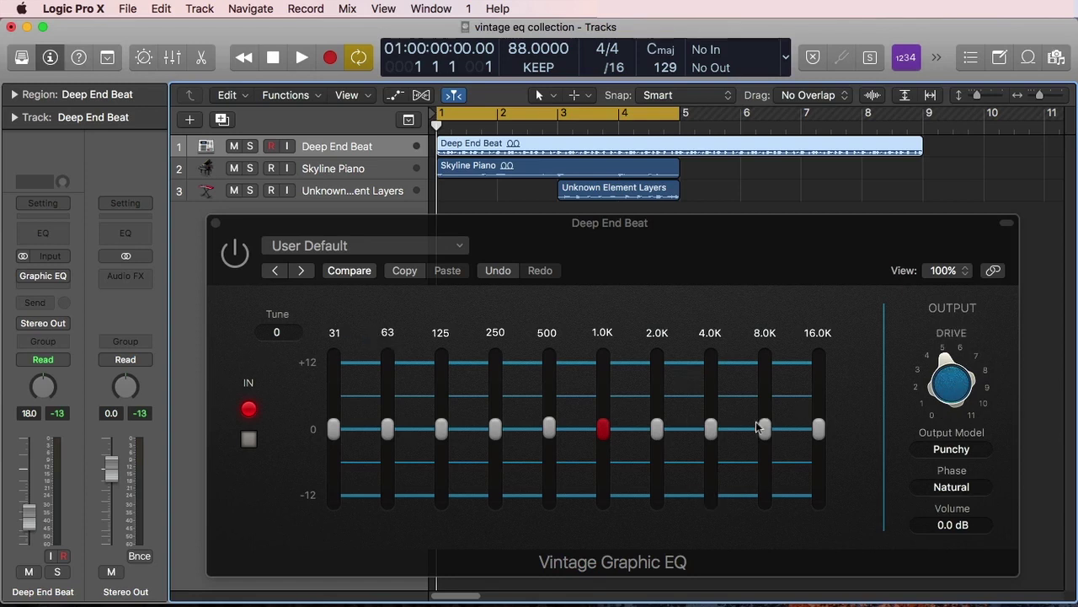
pyautogui.moveTo(447, 385)
pyautogui.moveTo(948, 377)
pyautogui.click(966, 453)
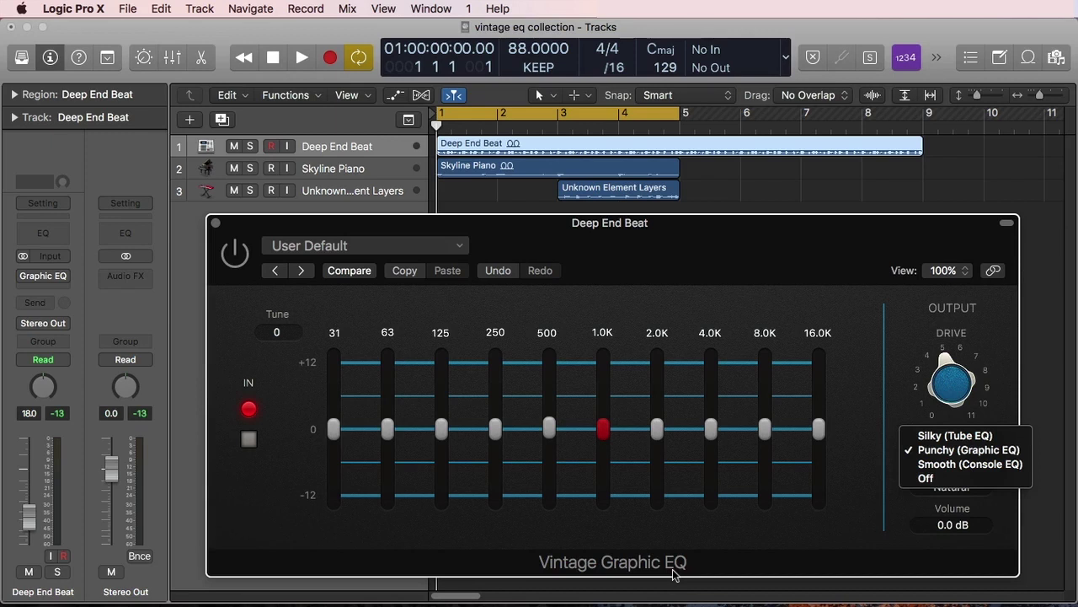
pyautogui.click(893, 508)
pyautogui.click(969, 487)
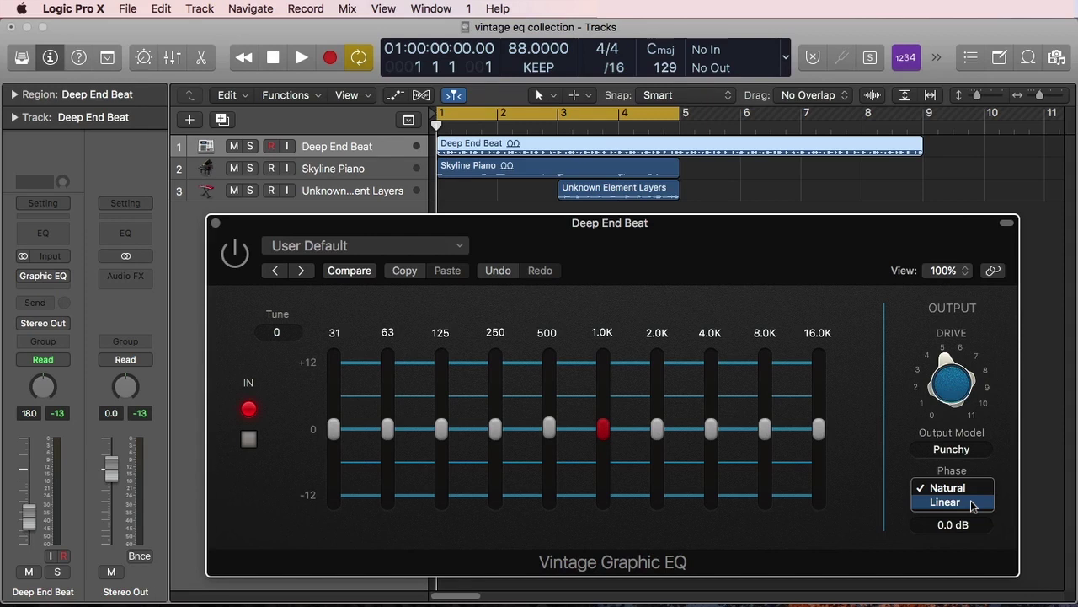
pyautogui.click(922, 543)
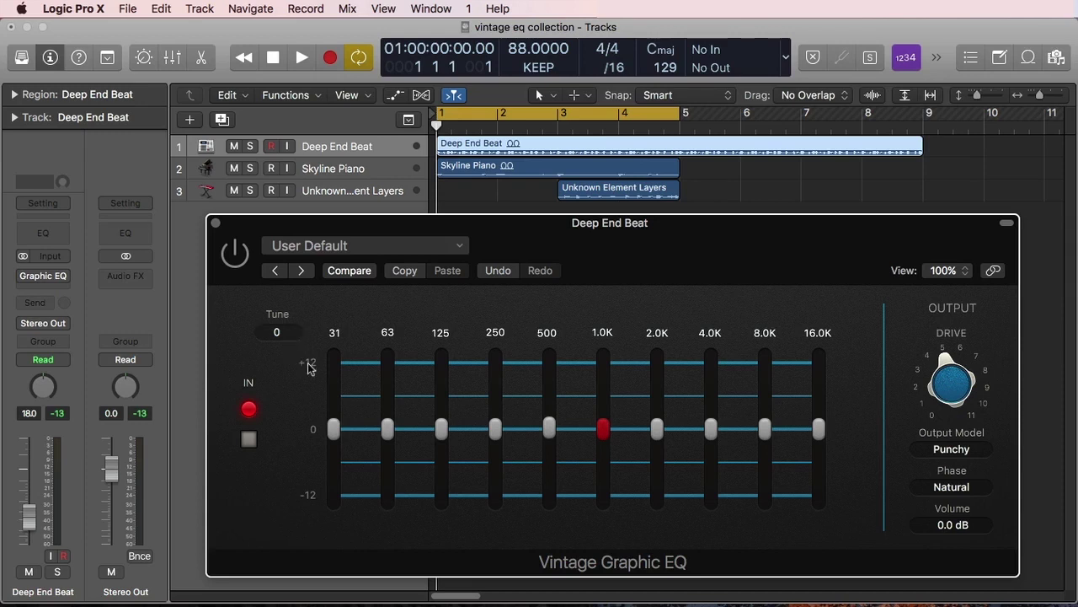
# Sweep the 63 Hz band between +12 dB and -12 dB, settling on a -3.0 dB cut
pyautogui.moveTo(329, 375)
pyautogui.moveTo(388, 432)
pyautogui.moveTo(387, 432); pyautogui.dragTo(389, 374)
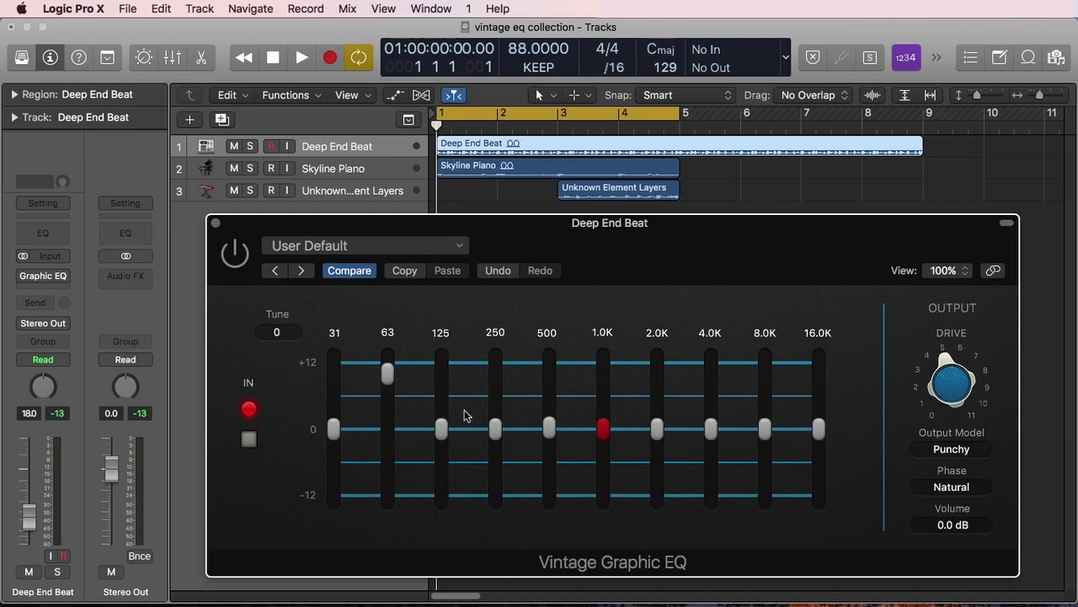
pyautogui.moveTo(396, 384); pyautogui.dragTo(389, 432)
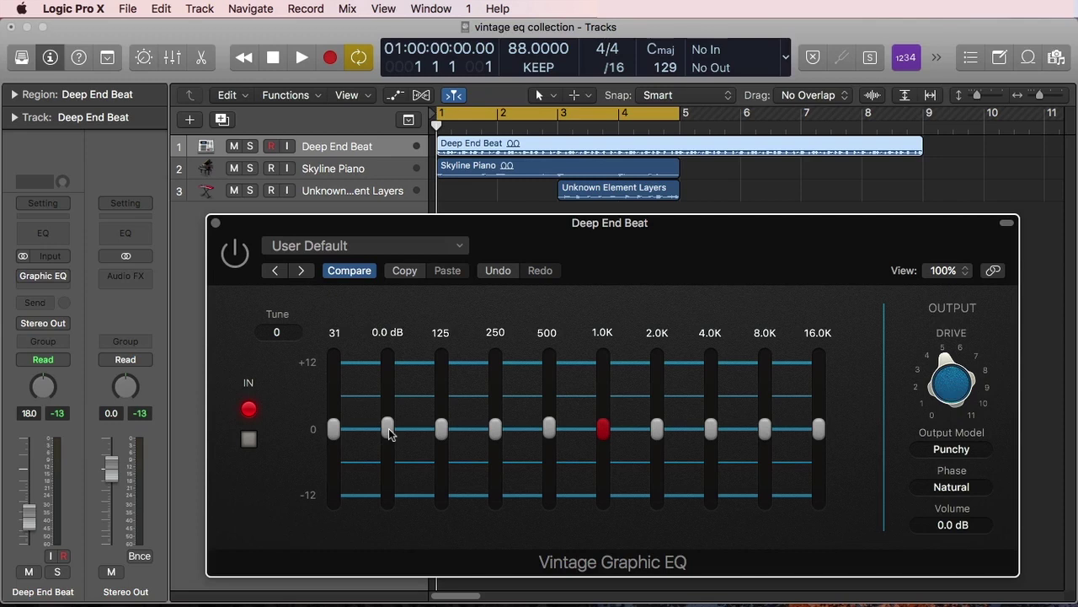
pyautogui.moveTo(389, 428)
pyautogui.mouseDown()
pyautogui.moveTo(389, 385)
pyautogui.moveTo(393, 449)
pyautogui.moveTo(391, 376)
pyautogui.moveTo(392, 429)
pyautogui.mouseUp()
pyautogui.moveTo(386, 429); pyautogui.dragTo(388, 362)
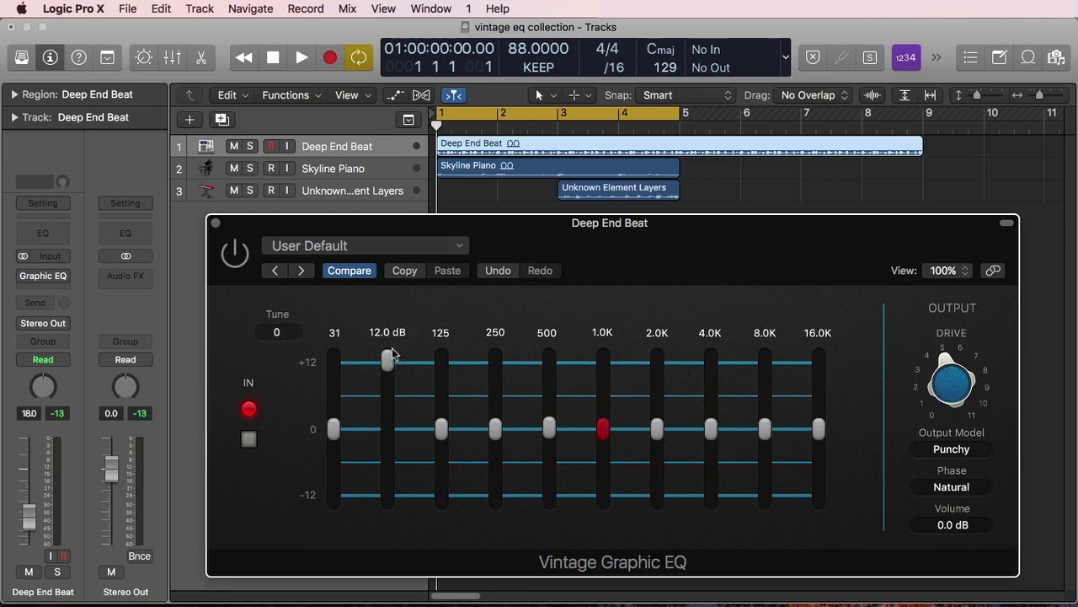
pyautogui.moveTo(389, 357); pyautogui.dragTo(386, 504)
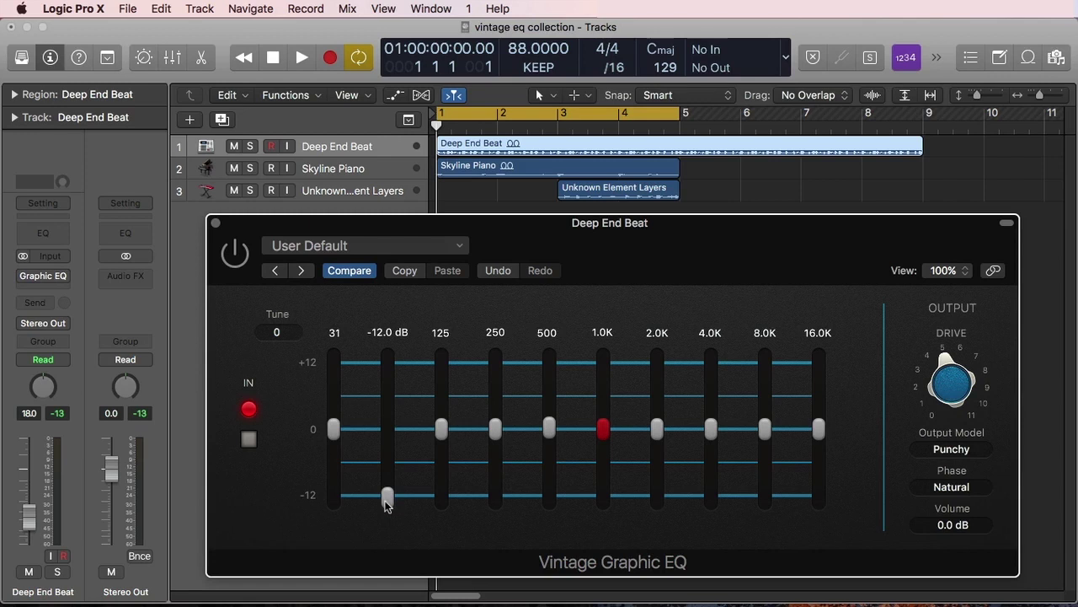
pyautogui.moveTo(386, 504); pyautogui.dragTo(391, 430)
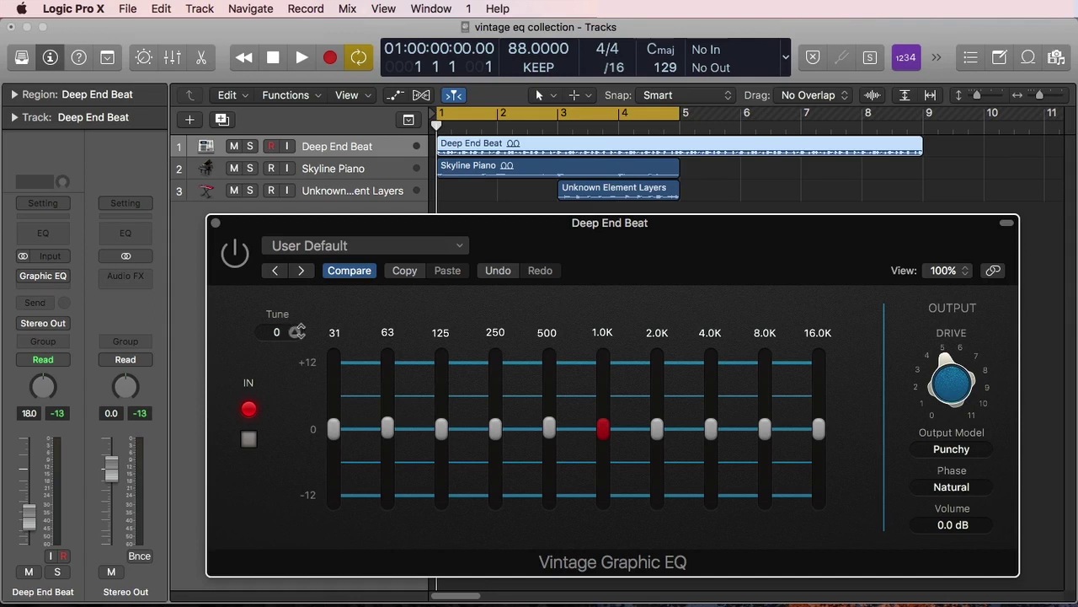
pyautogui.click(294, 328)
pyautogui.click(294, 329)
pyautogui.click(295, 329)
pyautogui.click(295, 328)
pyautogui.click(295, 329)
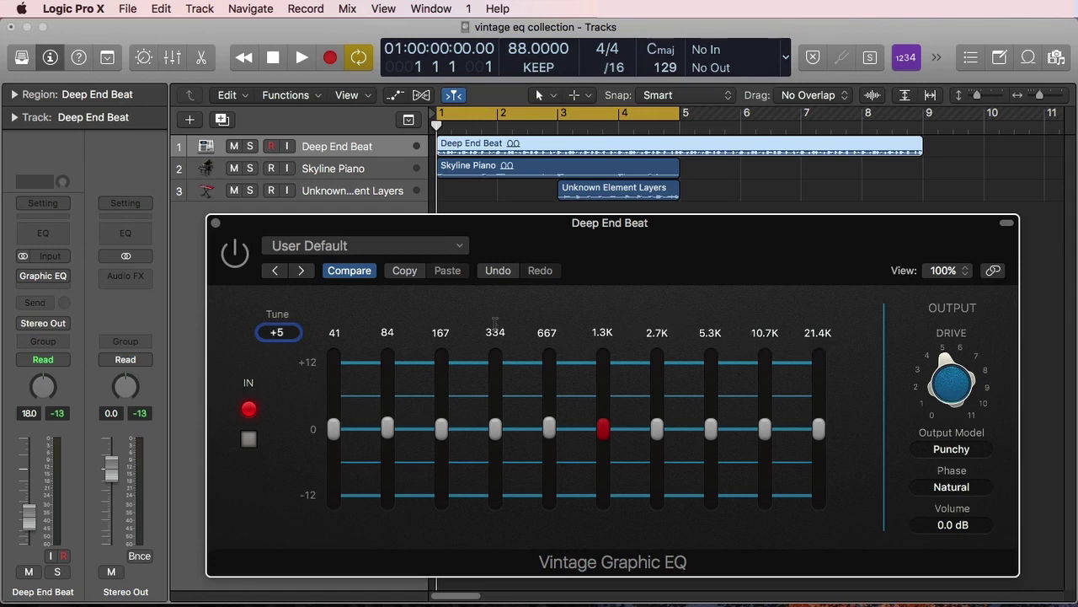
pyautogui.click(266, 332)
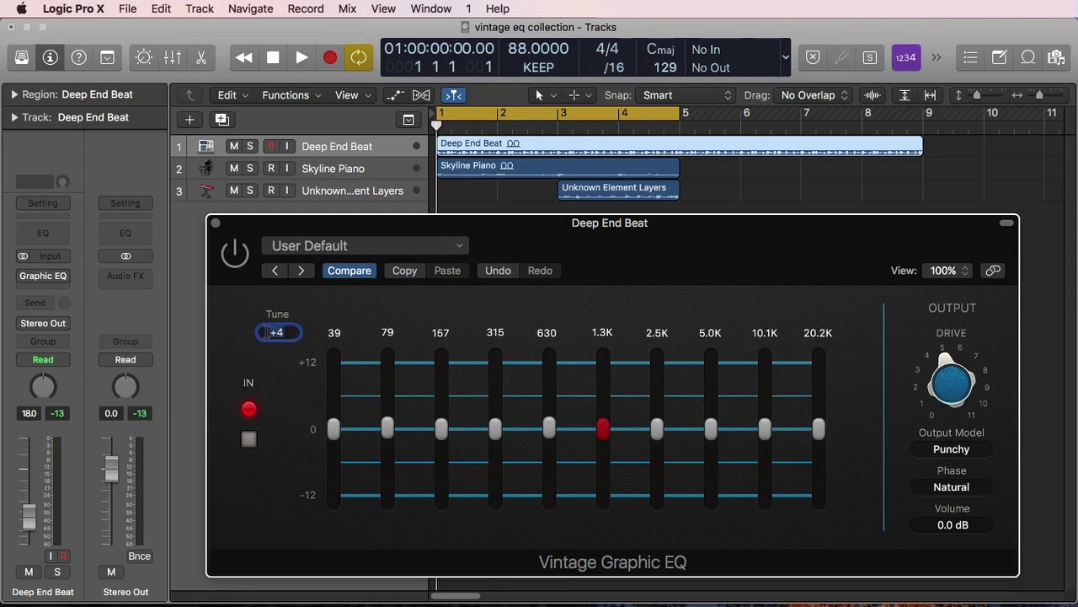
pyautogui.click(294, 332)
pyautogui.click(263, 332)
pyautogui.click(263, 332)
pyautogui.click(264, 332)
pyautogui.click(264, 332)
pyautogui.click(264, 332)
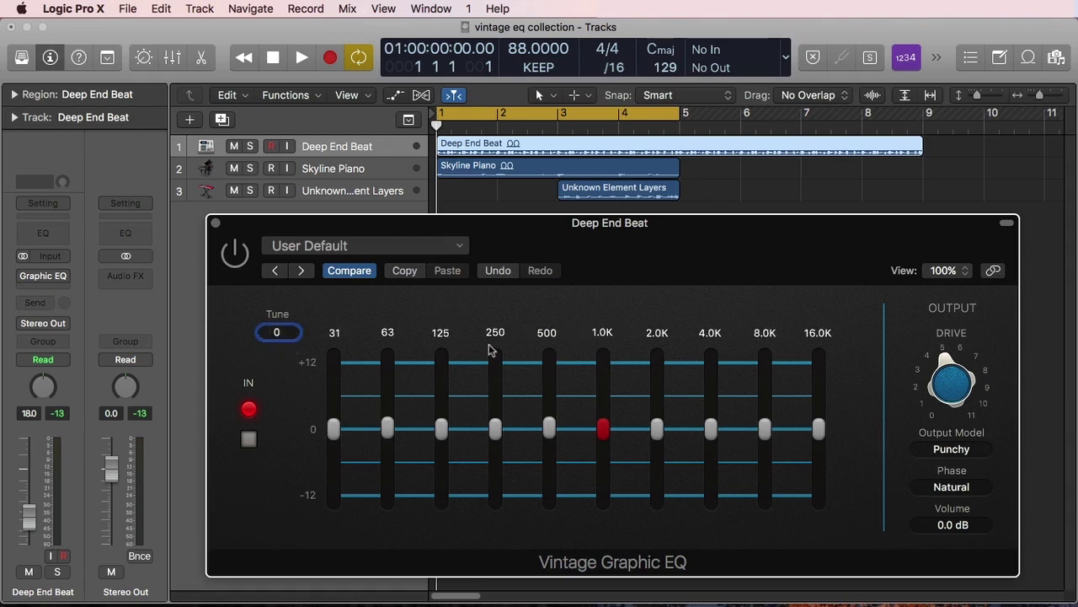
pyautogui.click(235, 252)
# Start playback and boost 250 Hz, 125 Hz, 4K (about 4.8 dB) and 2.0K (about 2.7 dB)
pyautogui.moveTo(616, 325)
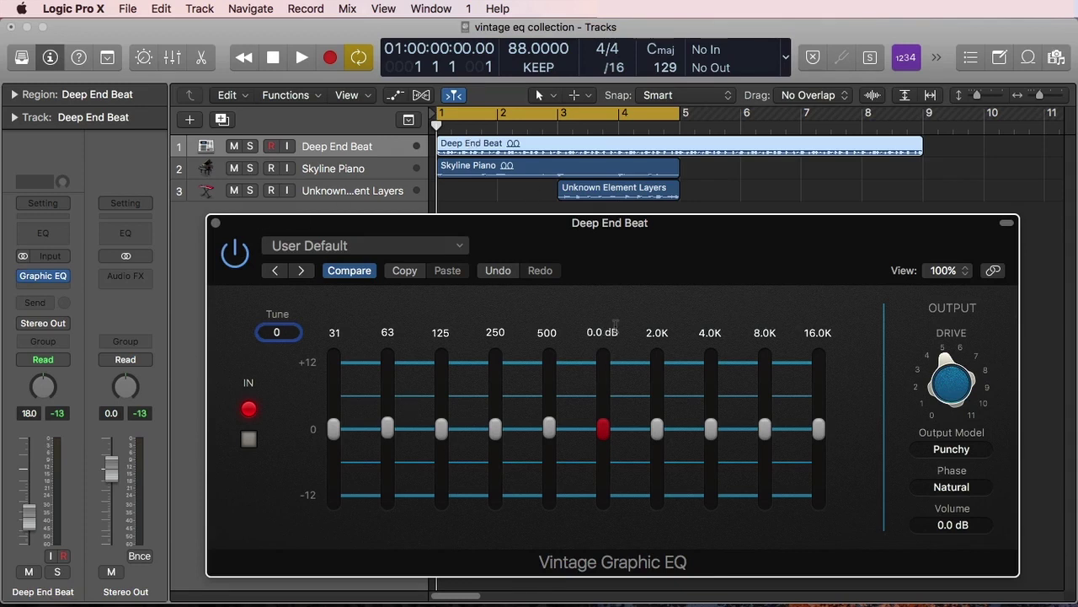
pyautogui.press('space')
pyautogui.moveTo(496, 421)
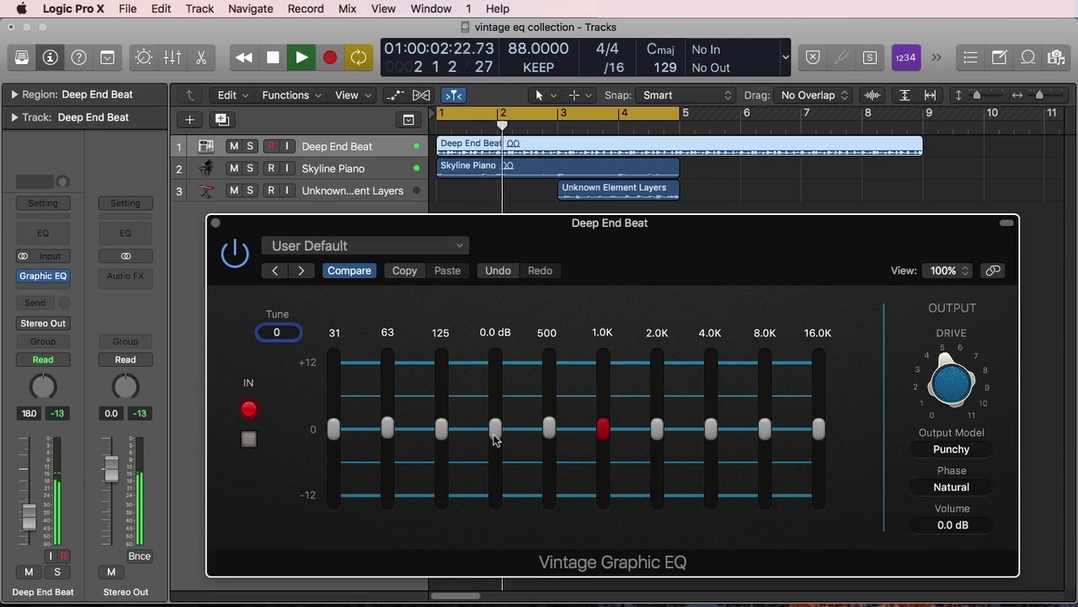
pyautogui.moveTo(497, 437); pyautogui.dragTo(497, 393)
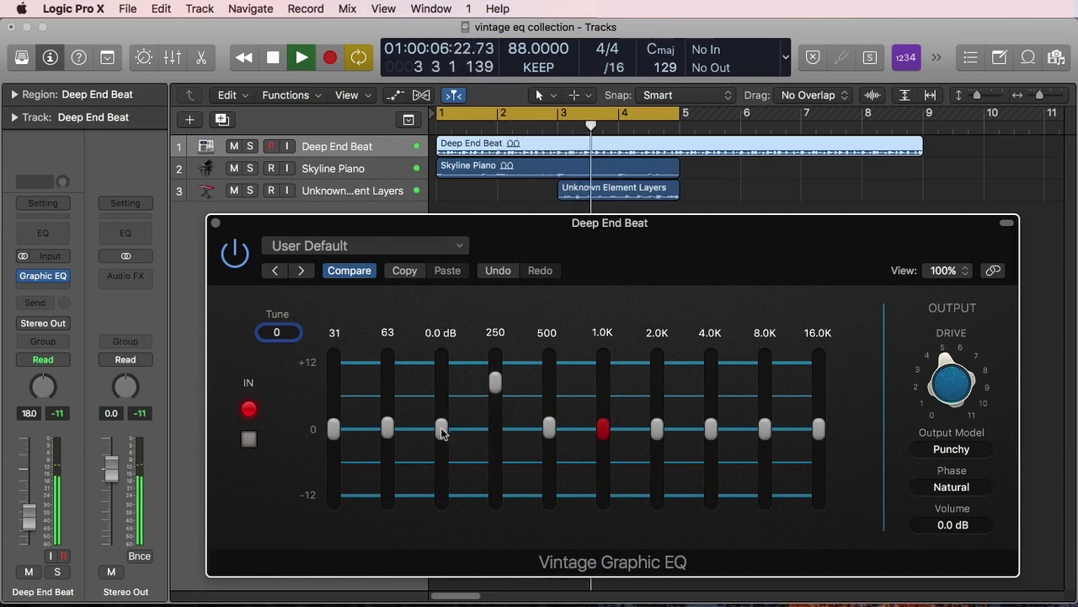
pyautogui.moveTo(442, 429); pyautogui.dragTo(444, 385)
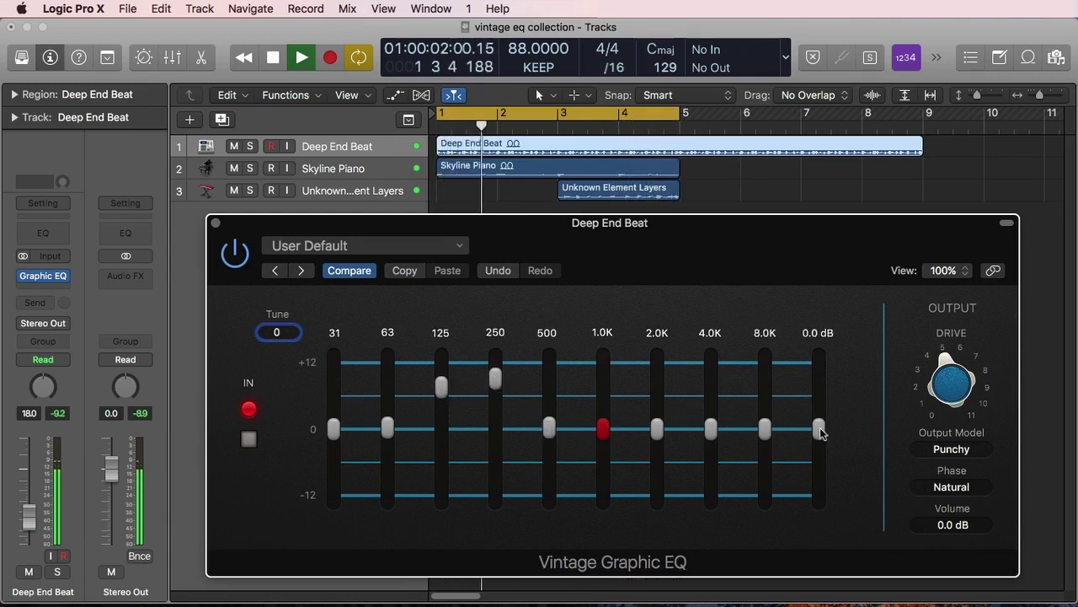
pyautogui.moveTo(821, 430); pyautogui.dragTo(821, 427)
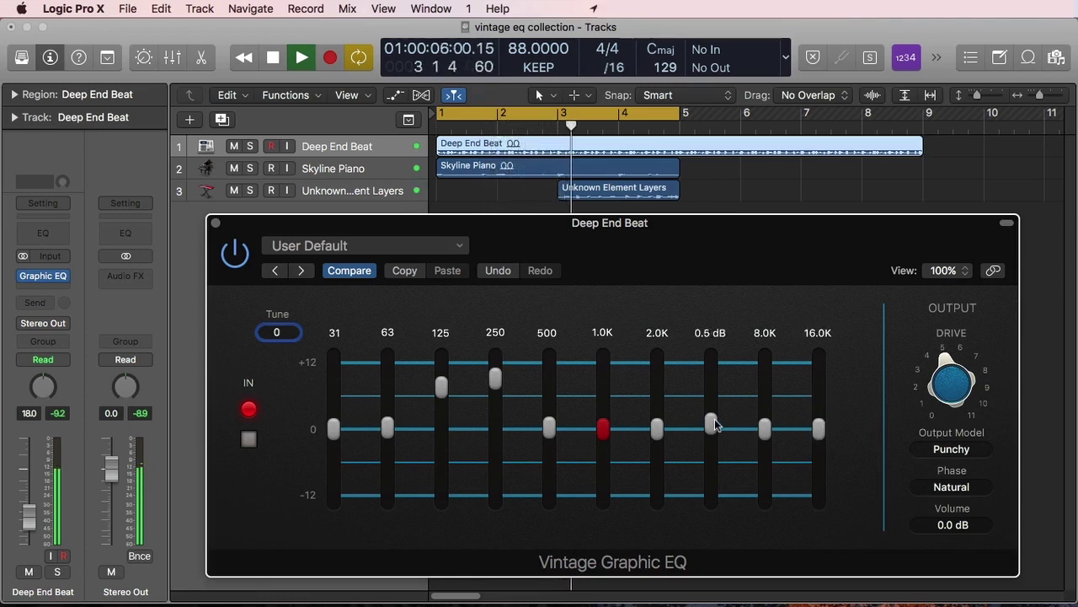
pyautogui.moveTo(715, 428); pyautogui.dragTo(715, 389)
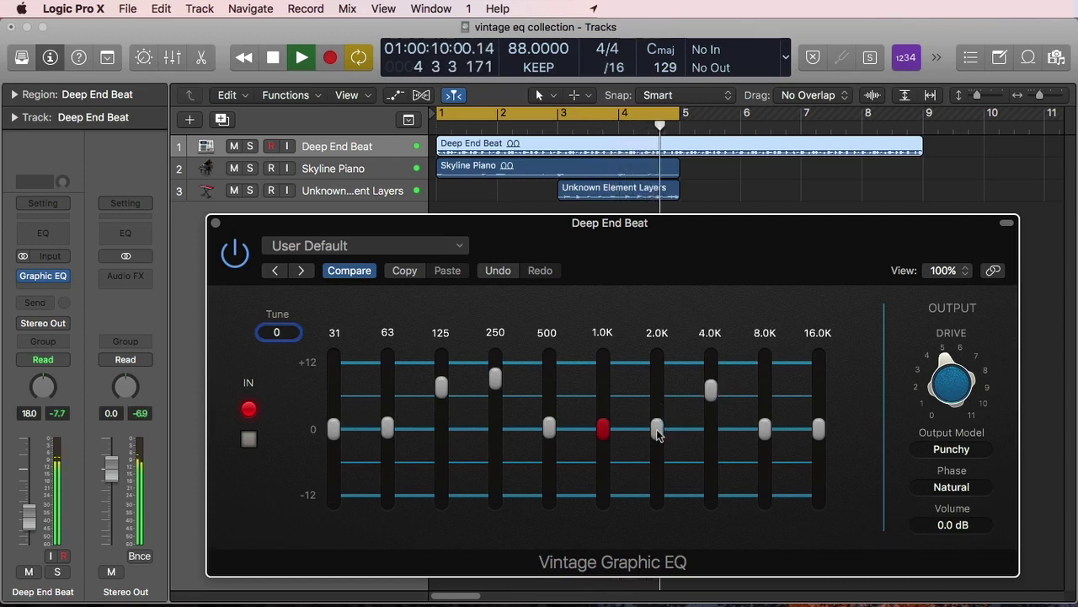
pyautogui.moveTo(657, 428); pyautogui.dragTo(661, 401)
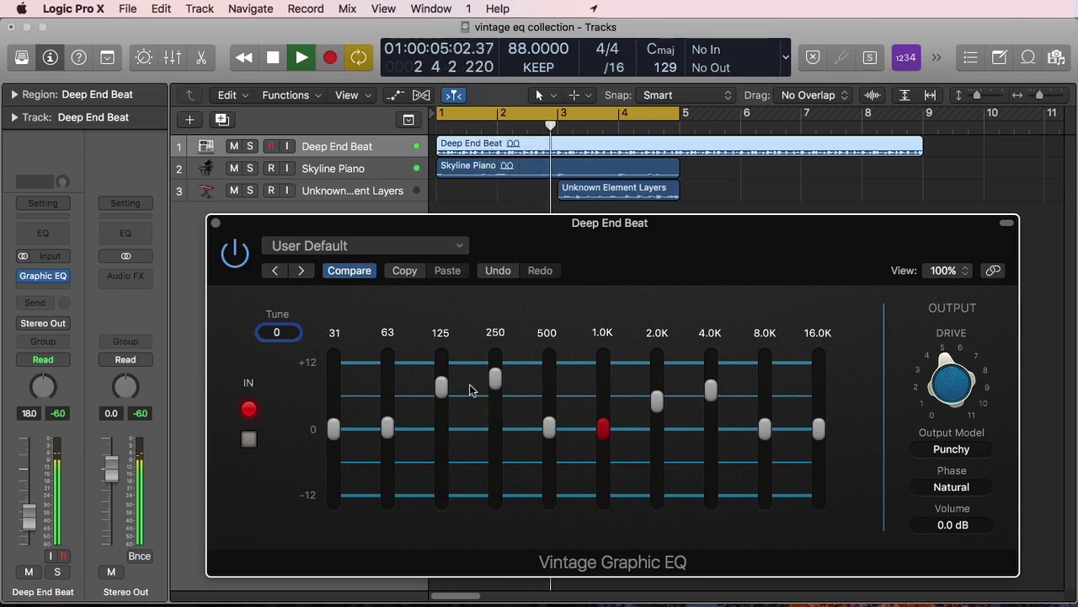
# Lift 500 Hz slightly, try then drop 8.0K, and pull 125 Hz and 250 Hz down
pyautogui.moveTo(546, 428); pyautogui.dragTo(549, 419)
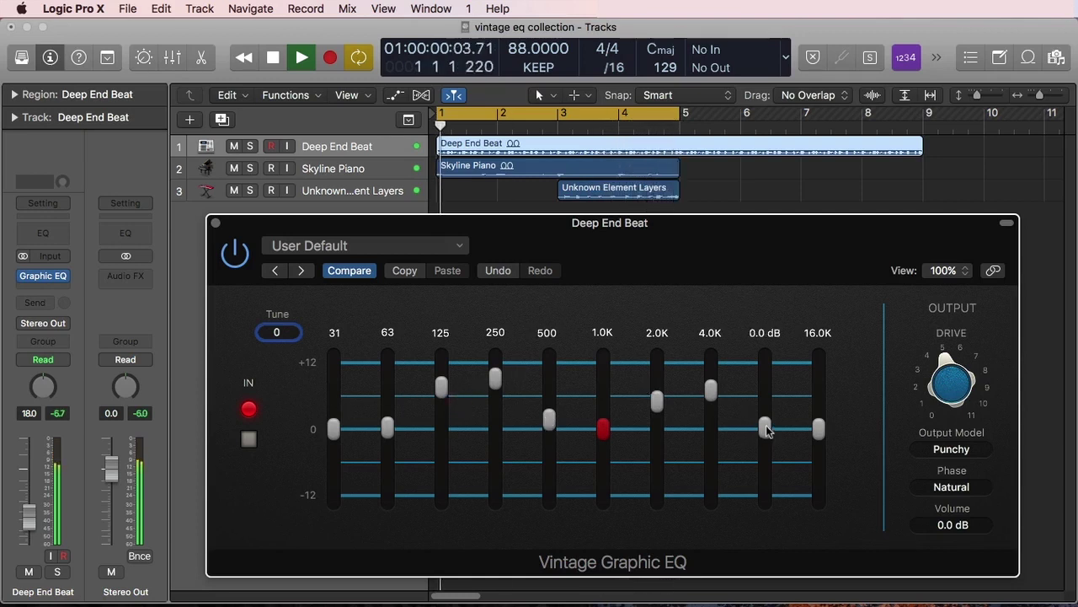
pyautogui.moveTo(764, 429); pyautogui.dragTo(768, 392)
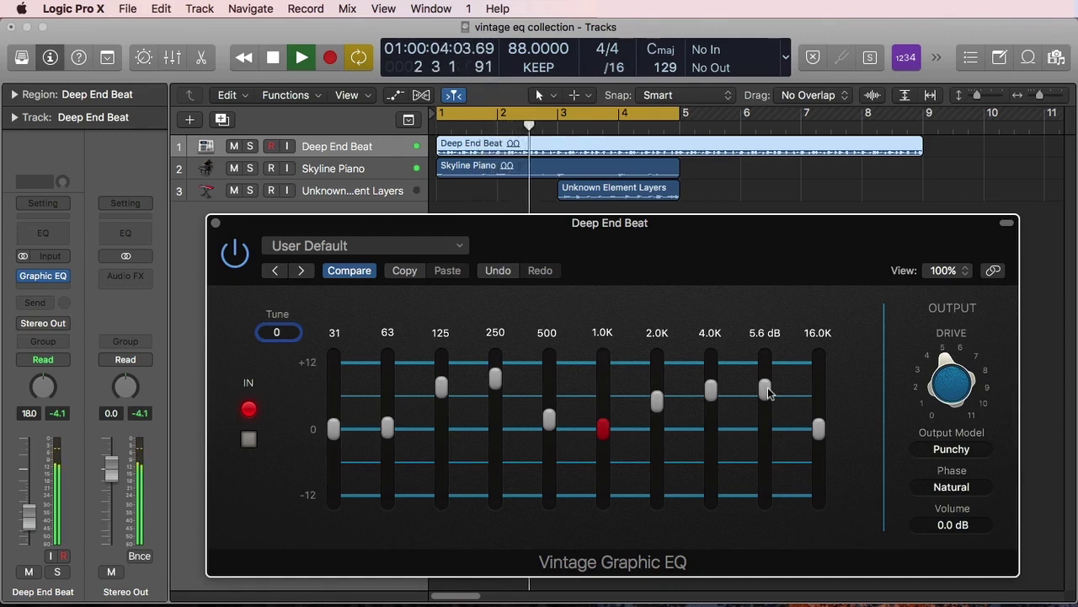
pyautogui.moveTo(767, 387); pyautogui.dragTo(822, 436)
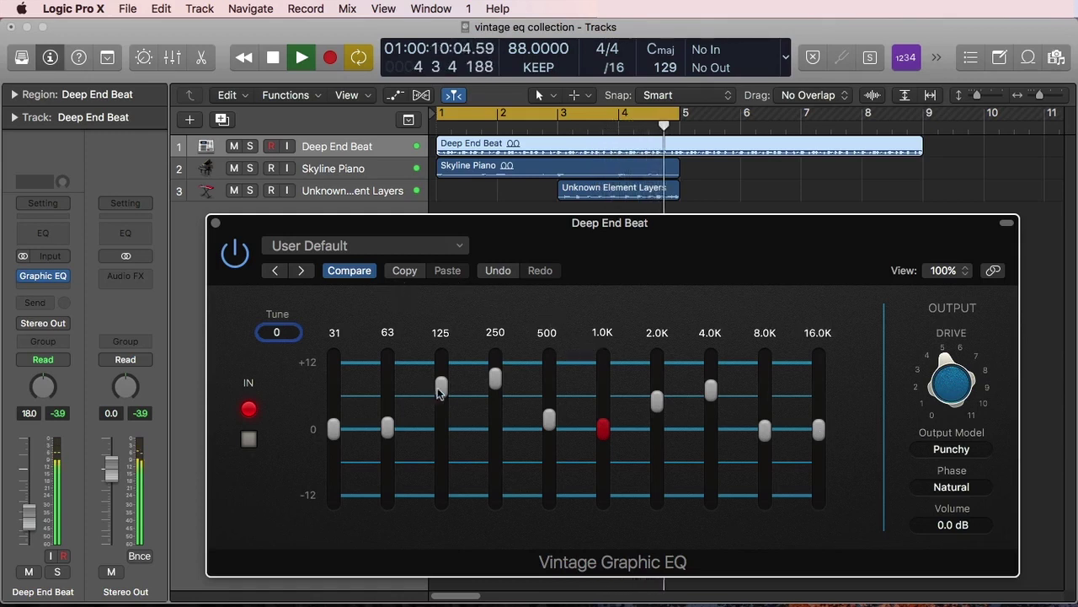
pyautogui.moveTo(441, 387); pyautogui.dragTo(440, 408)
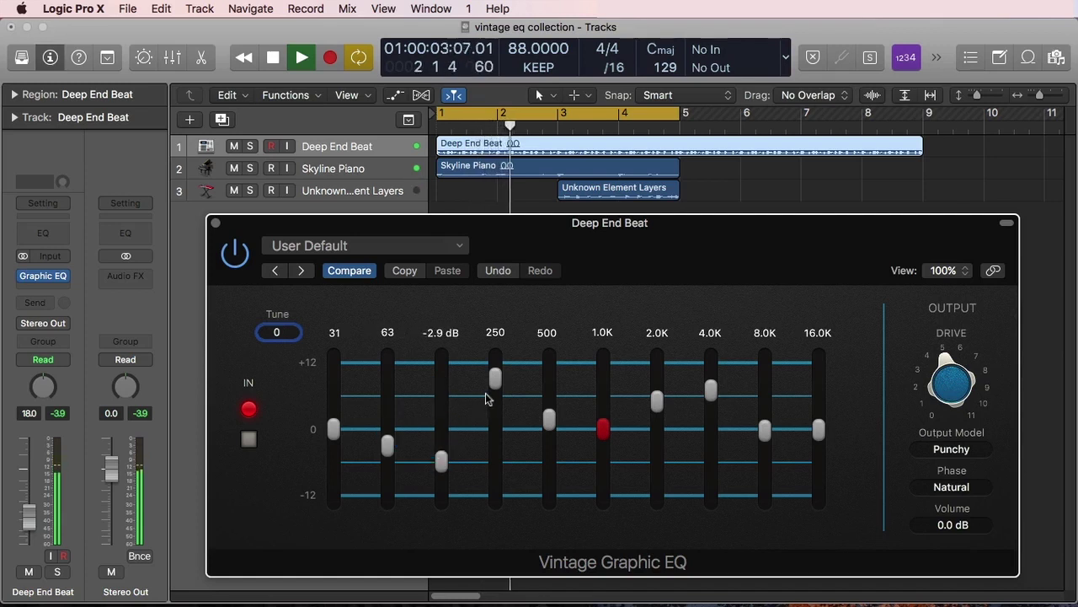
pyautogui.moveTo(495, 389); pyautogui.dragTo(500, 452)
# Boost 1.0K to about 5.7 dB, raise Drive to about 7.7, and stop playback
pyautogui.moveTo(604, 429); pyautogui.dragTo(616, 394)
pyautogui.click(947, 390)
pyautogui.moveTo(947, 389); pyautogui.dragTo(962, 341)
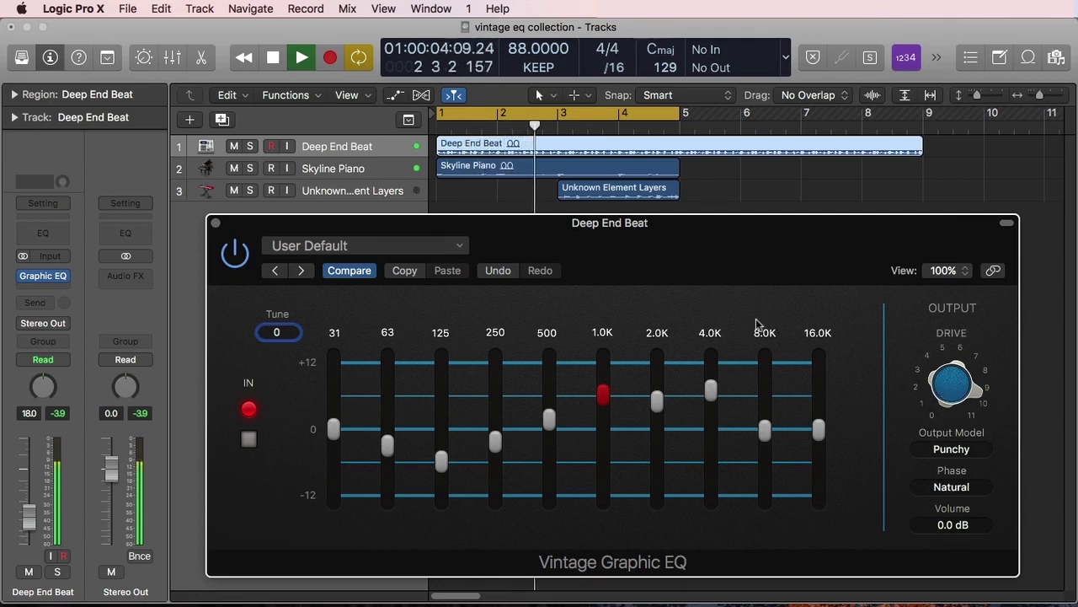
pyautogui.press('space')
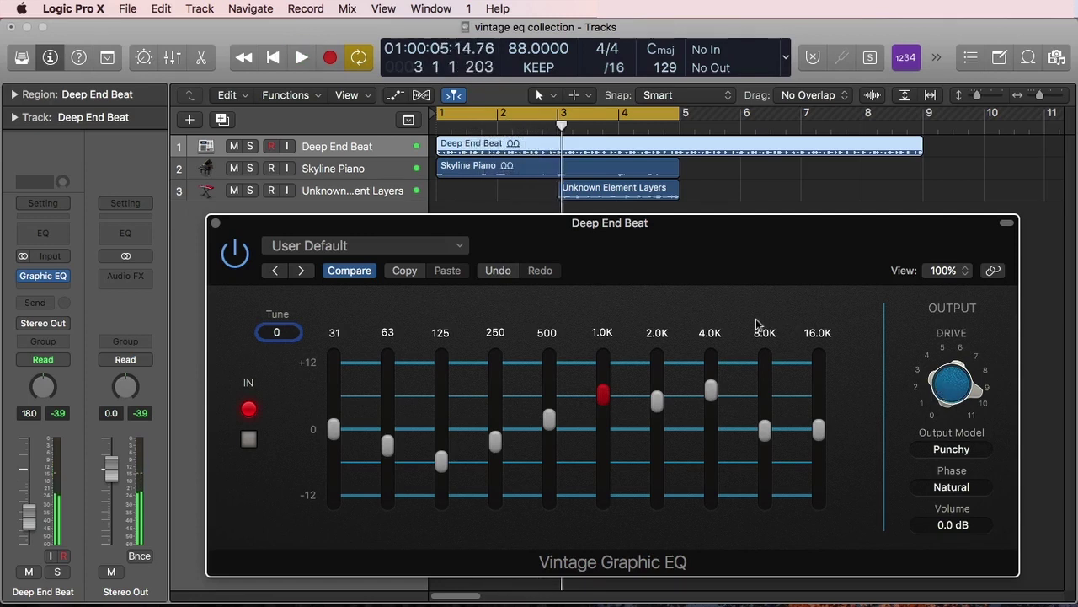
pyautogui.click(760, 282)
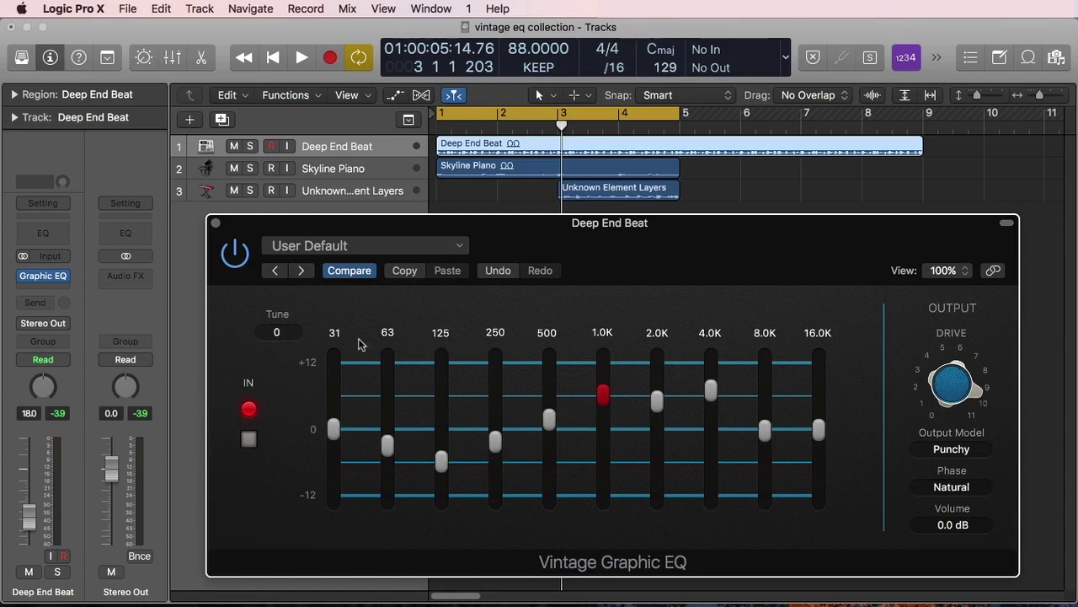
# Insert a Channel EQ below the Graphic EQ with +4.0 dB at 102 Hz and -7.5 dB at 810 Hz
pyautogui.click(43, 232)
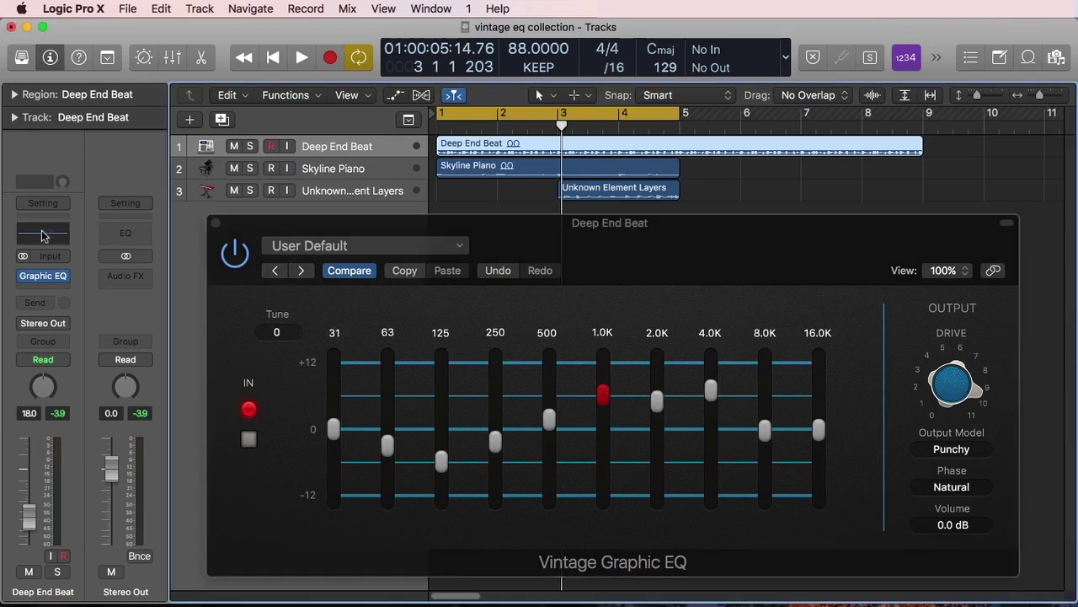
pyautogui.moveTo(382, 71); pyautogui.dragTo(546, 177)
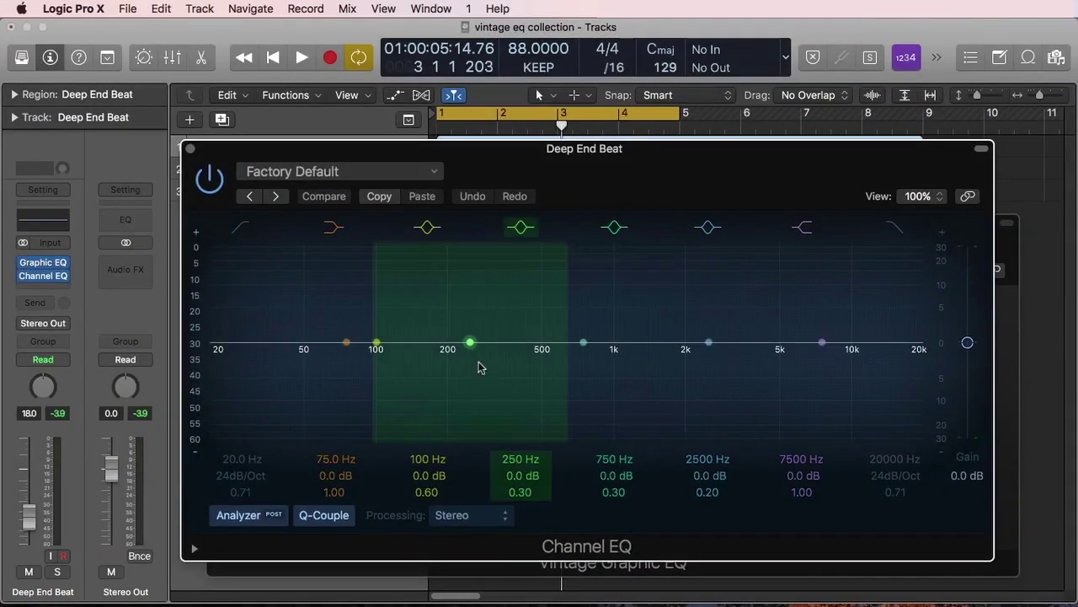
pyautogui.moveTo(377, 343); pyautogui.dragTo(378, 313)
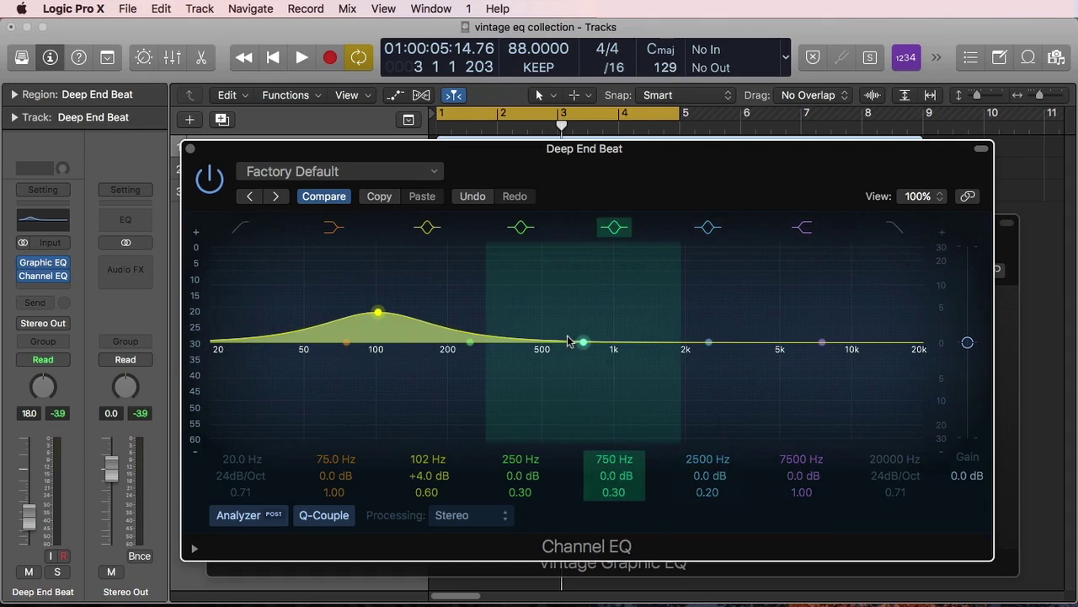
pyautogui.moveTo(570, 340); pyautogui.dragTo(592, 390)
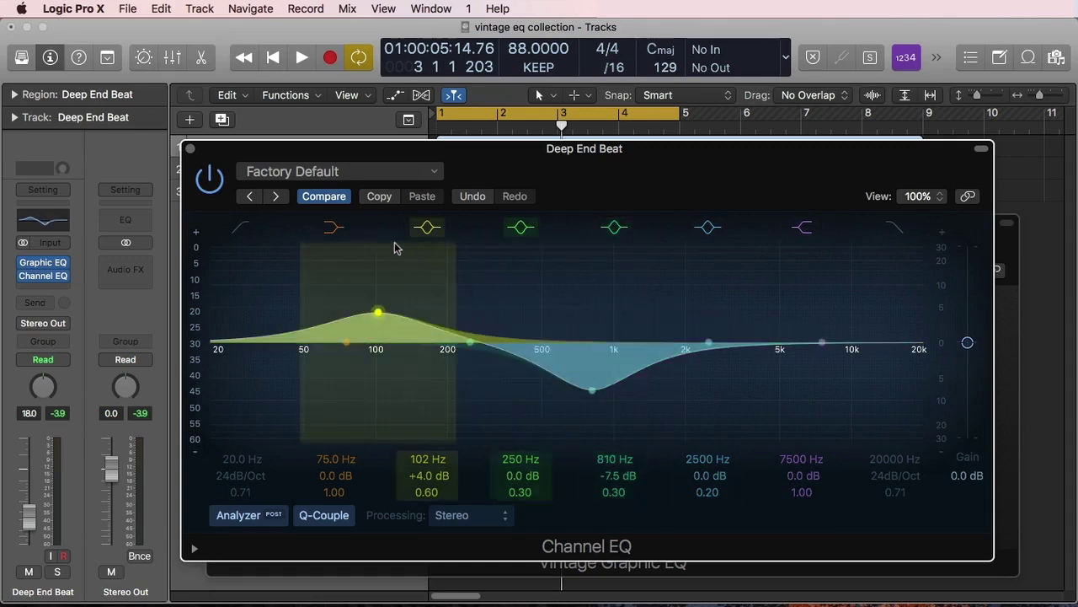
pyautogui.moveTo(543, 149); pyautogui.dragTo(528, 247)
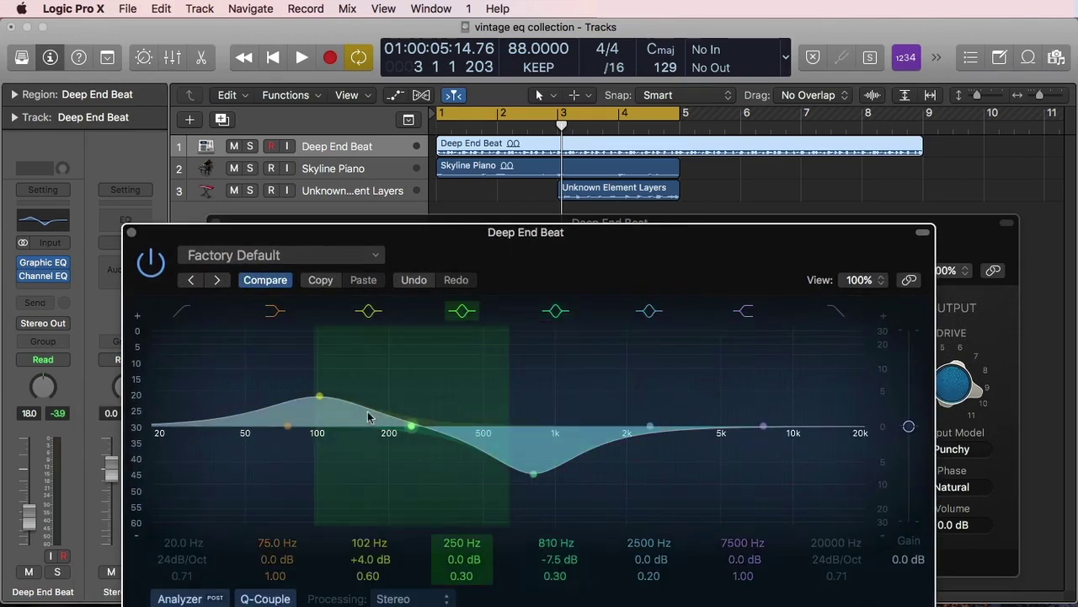
# Close the Channel EQ window and bypass the Channel EQ slot on Deep End Beat
pyautogui.click(132, 233)
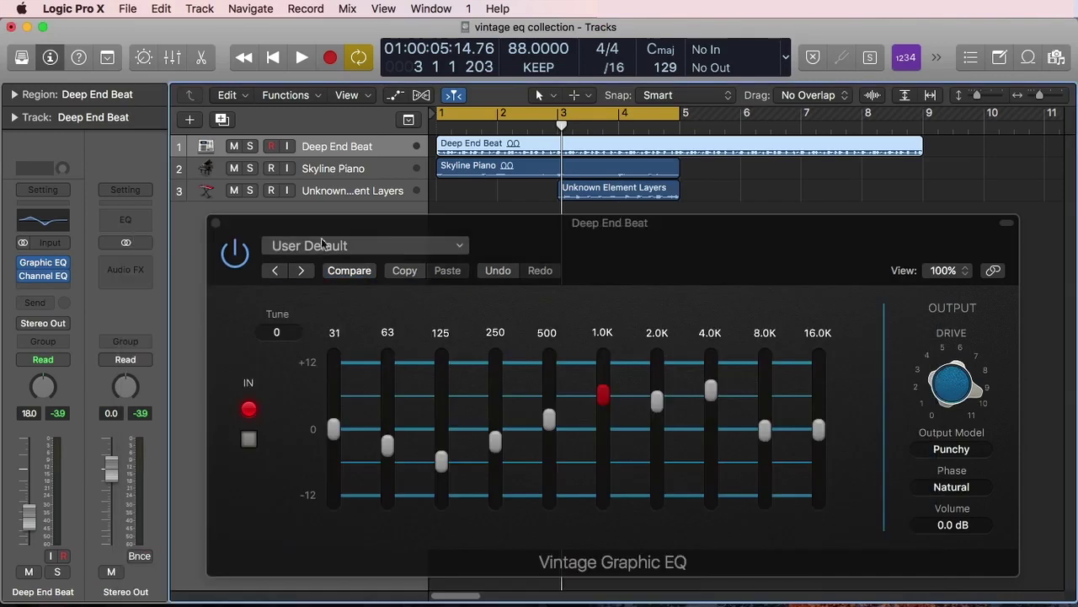
pyautogui.click(23, 275)
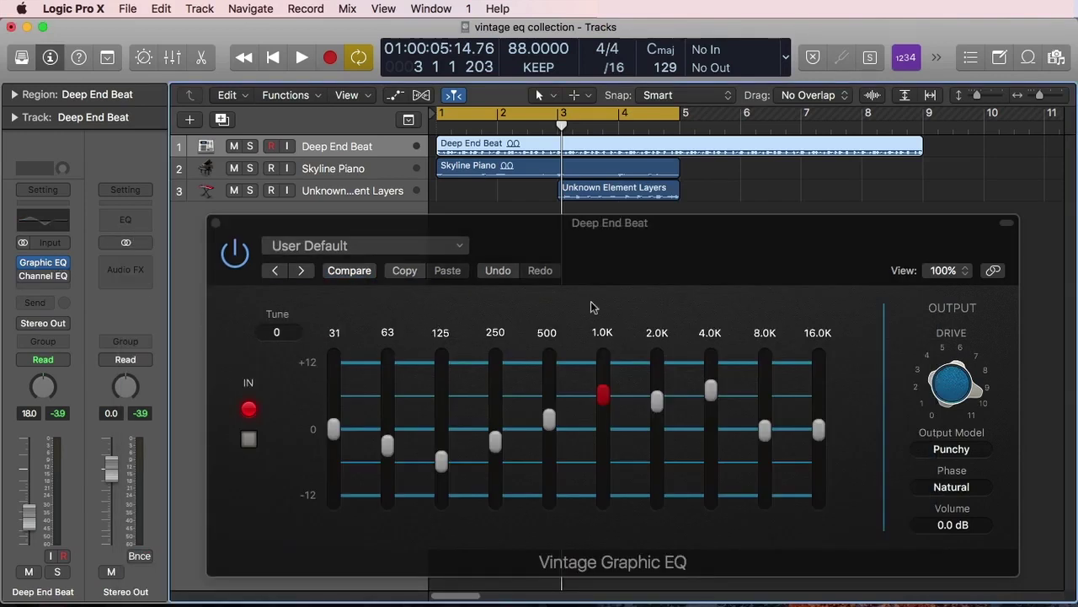